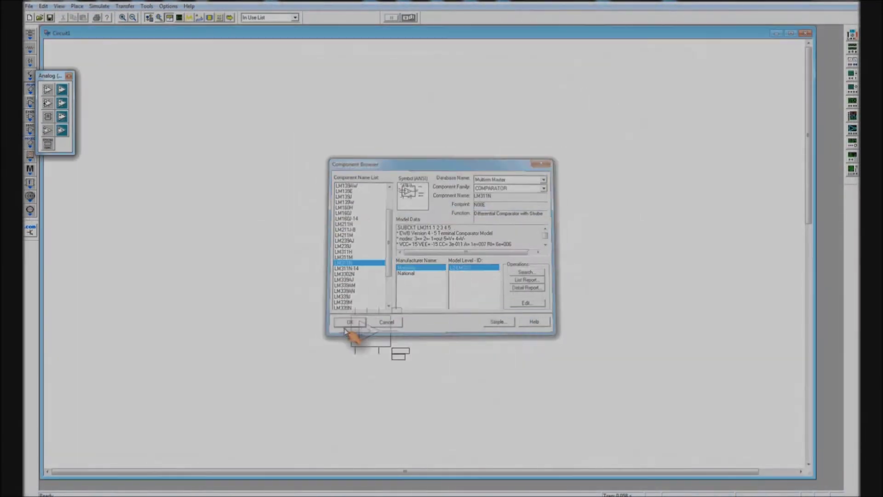
# Place the LM311N comparator with a 5 V VCC supply above it and ground below it.
pyautogui.click(349, 323)
pyautogui.click(379, 184)
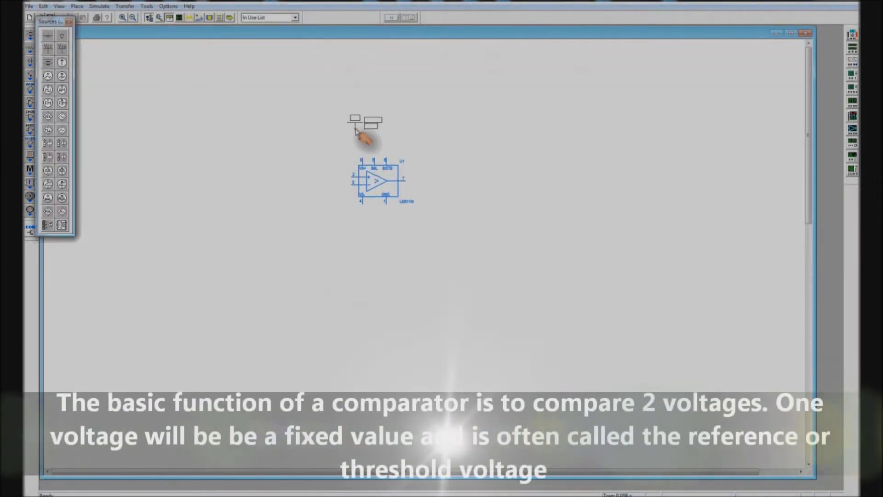
pyautogui.click(362, 118)
pyautogui.click(48, 37)
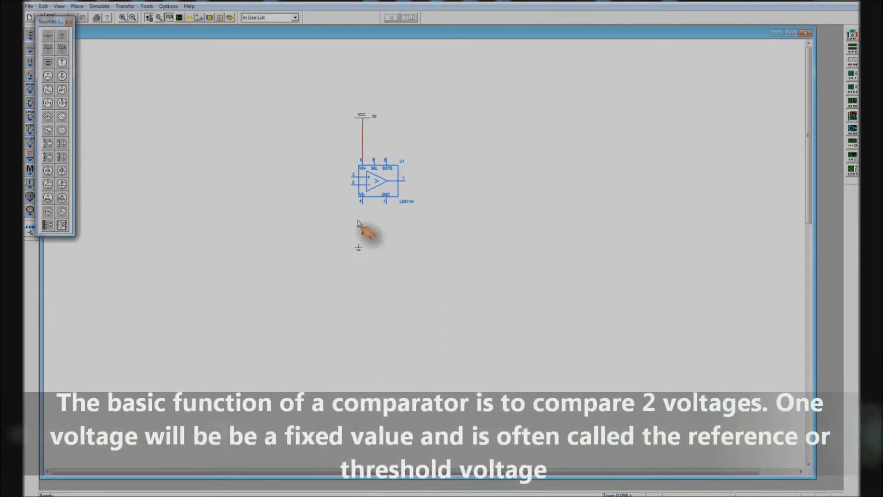
pyautogui.click(361, 247)
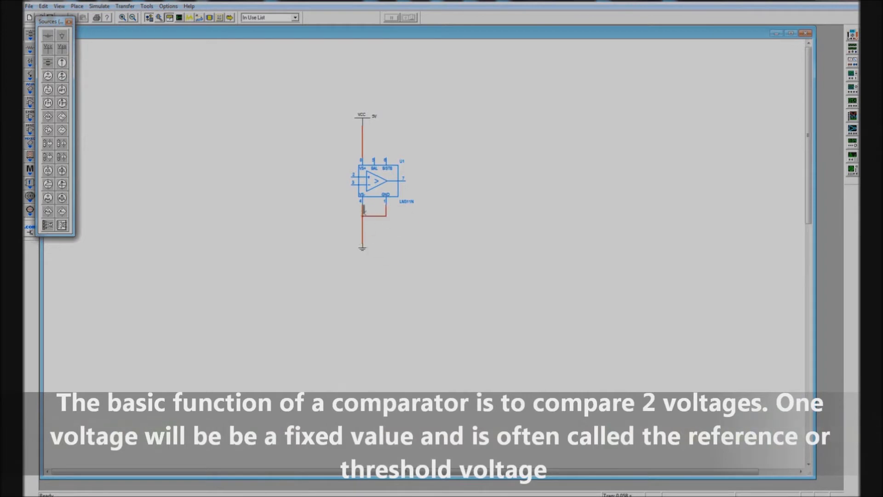
# Add a vertical pull-up resistor R1 from the VCC line to output pin 7.
pyautogui.click(30, 48)
pyautogui.click(48, 48)
pyautogui.rightClick(424, 142)
pyautogui.click(453, 161)
pyautogui.click(432, 157)
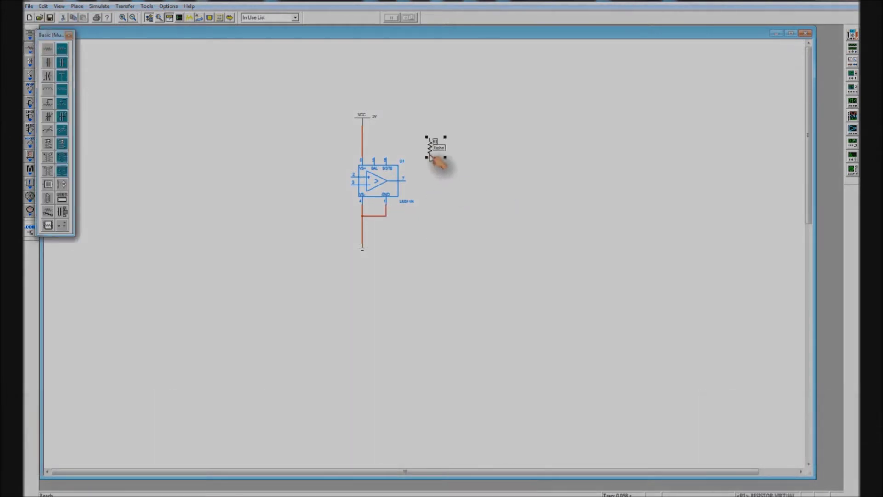
pyautogui.moveTo(432, 151); pyautogui.dragTo(429, 164)
pyautogui.moveTo(362, 130); pyautogui.dragTo(429, 145)
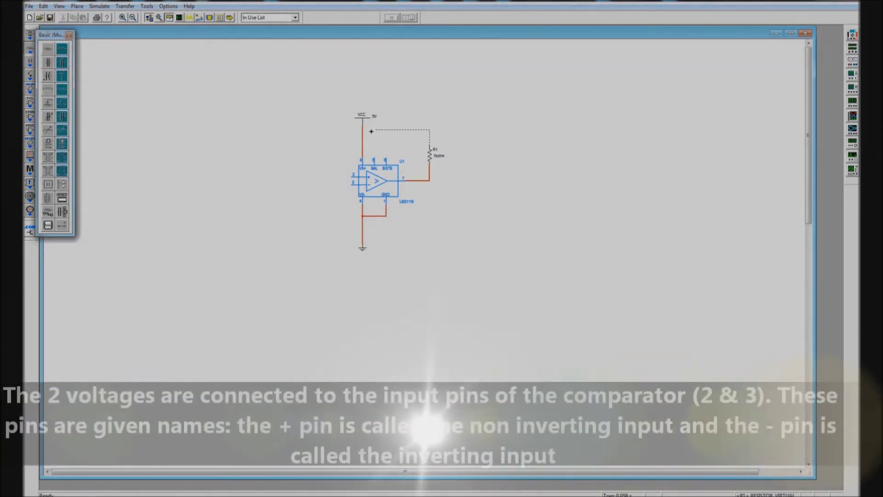
# Copy R1 to make R3 and R2, stacked as a divider from VCC, with the junction wired to pin 3.
pyautogui.rightClick(432, 157)
pyautogui.click(460, 227)
pyautogui.hotkey('ctrl', 'v')
pyautogui.click(262, 203)
pyautogui.hotkey('ctrl', 'v')
pyautogui.click(307, 132)
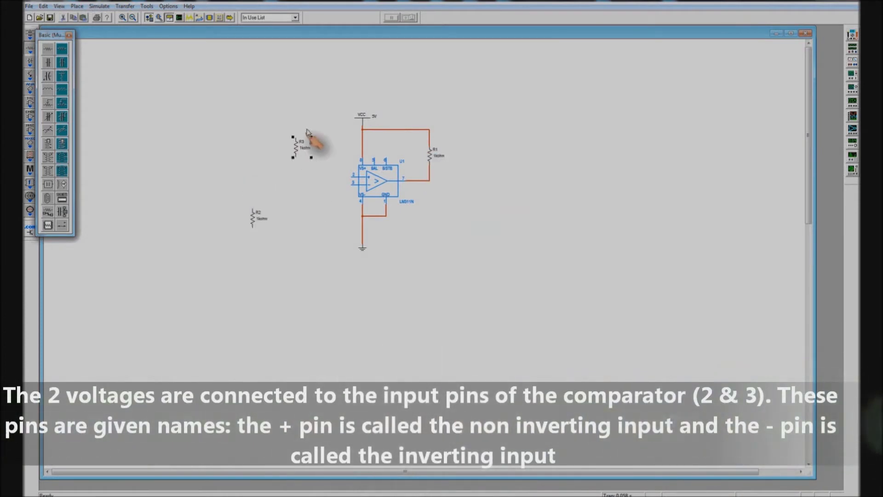
pyautogui.moveTo(296, 137); pyautogui.dragTo(362, 130)
pyautogui.moveTo(252, 218); pyautogui.dragTo(296, 218)
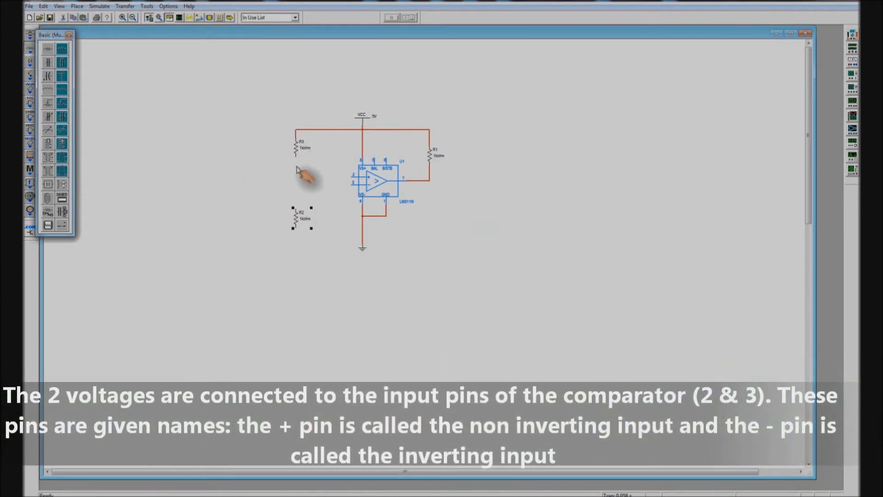
pyautogui.moveTo(296, 157); pyautogui.dragTo(295, 209)
pyautogui.moveTo(350, 185); pyautogui.dragTo(295, 184)
# Place function generator XFG1 to the left of R3.
pyautogui.click(68, 35)
pyautogui.click(852, 34)
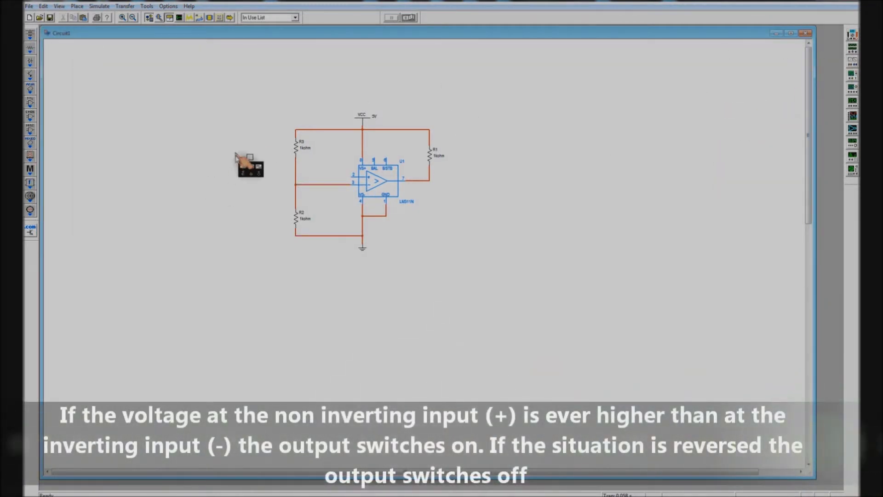
pyautogui.click(236, 156)
pyautogui.rightClick(246, 169)
# Wire the XFG1 output to pin 2 and its middle terminal to the ground line.
pyautogui.click(237, 199)
pyautogui.click(256, 176)
pyautogui.click(248, 179)
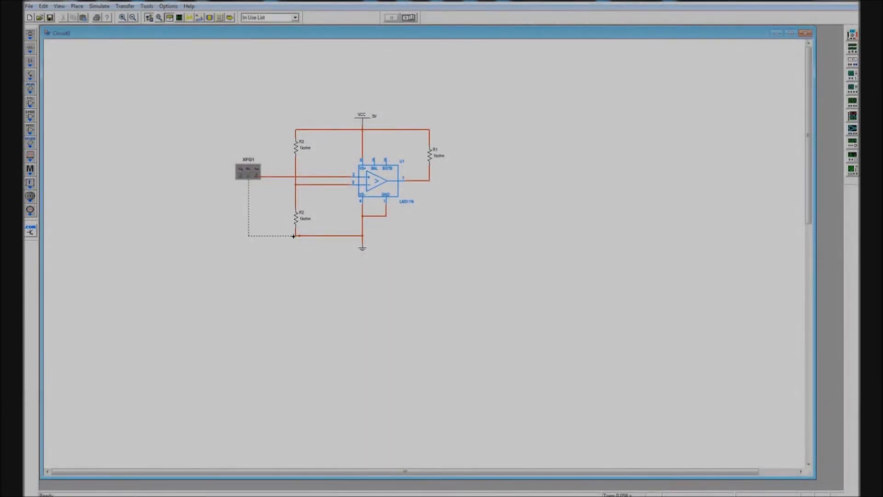
pyautogui.click(293, 236)
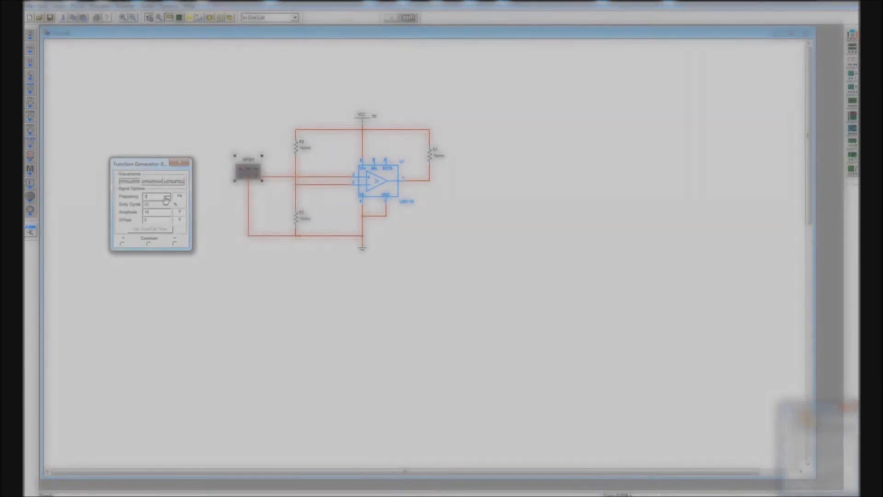
# Set XFG1 to 1 kHz frequency, 100 mV amplitude and 2.5 V offset.
pyautogui.click(179, 197)
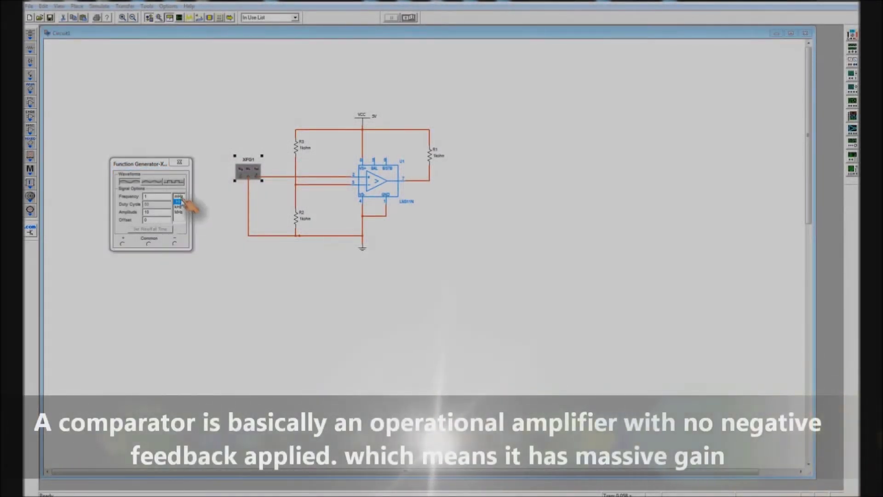
pyautogui.click(178, 207)
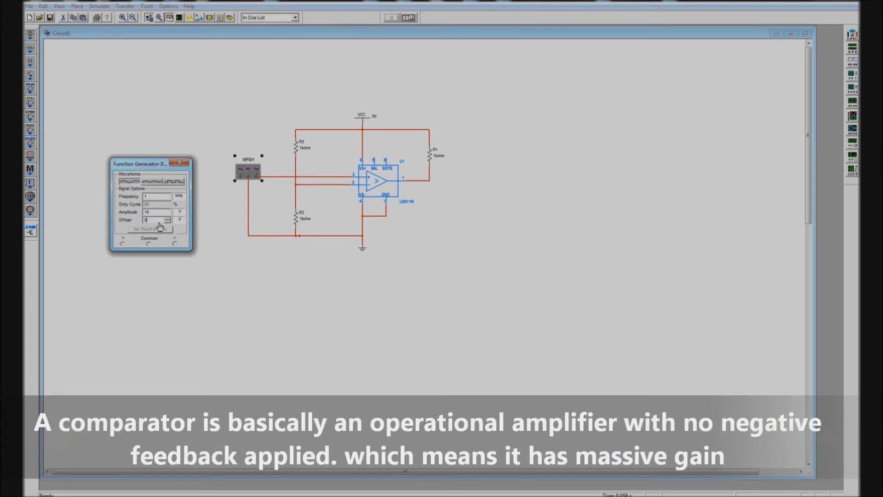
pyautogui.write('2')
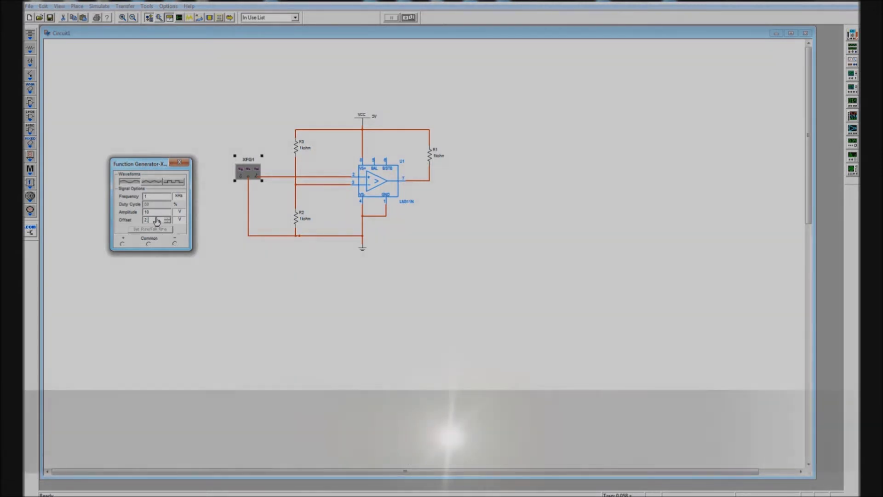
pyautogui.write('.5')
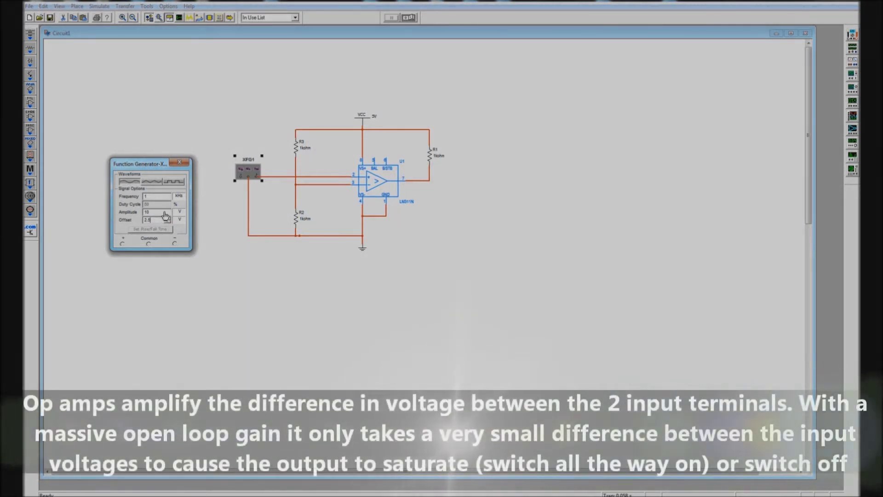
pyautogui.click(177, 212)
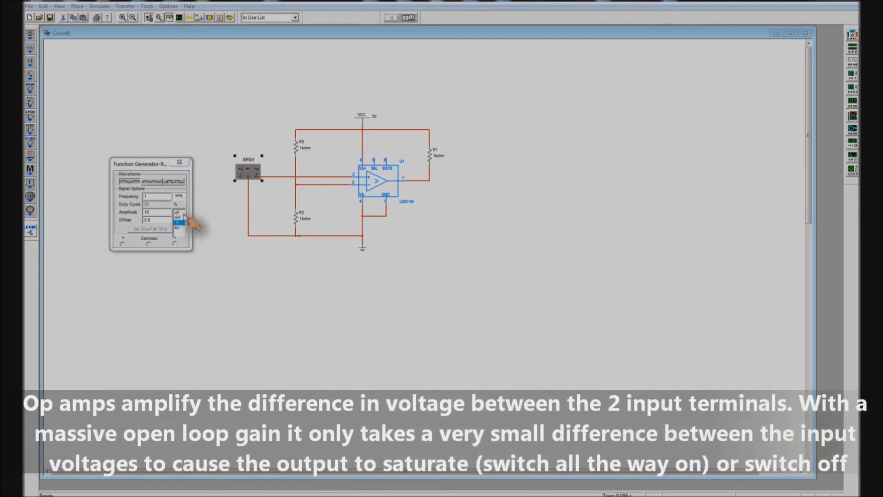
pyautogui.click(178, 218)
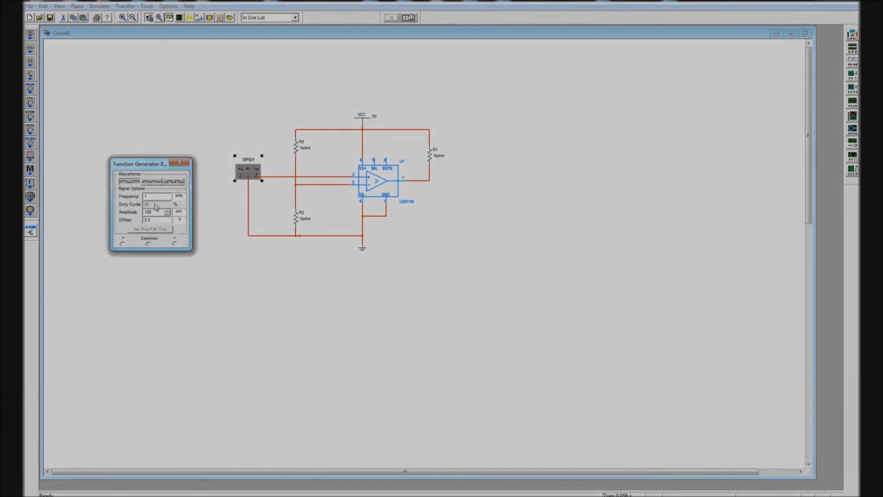
pyautogui.click(179, 162)
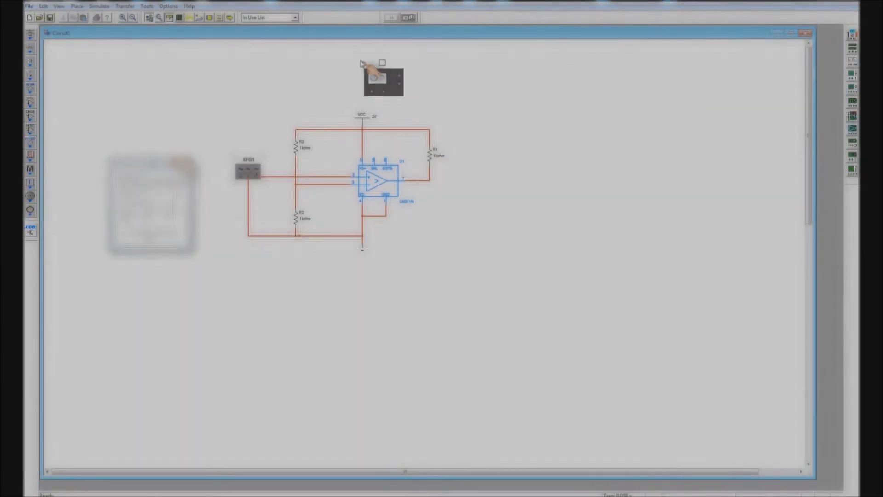
# Place oscilloscopes XSC1 and XSC2, wire XSC2 channel A to the generator signal, and open XSC1's display.
pyautogui.click(357, 82)
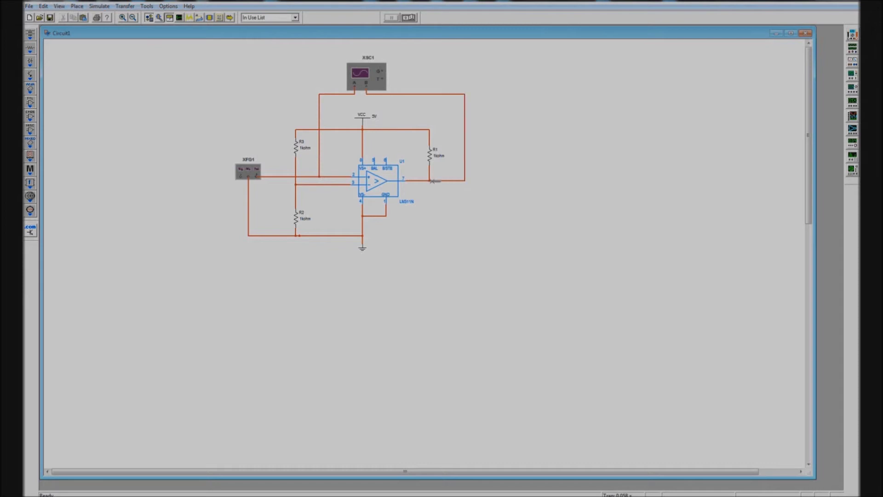
pyautogui.click(852, 88)
pyautogui.click(241, 55)
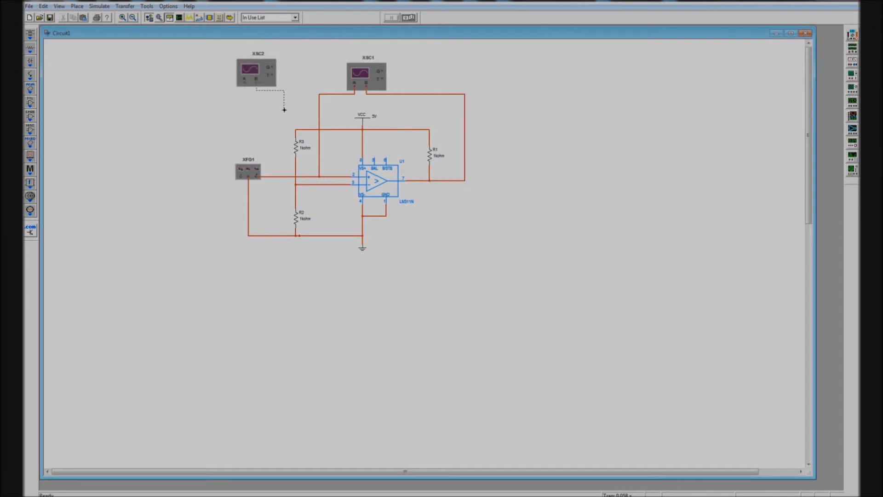
pyautogui.click(272, 176)
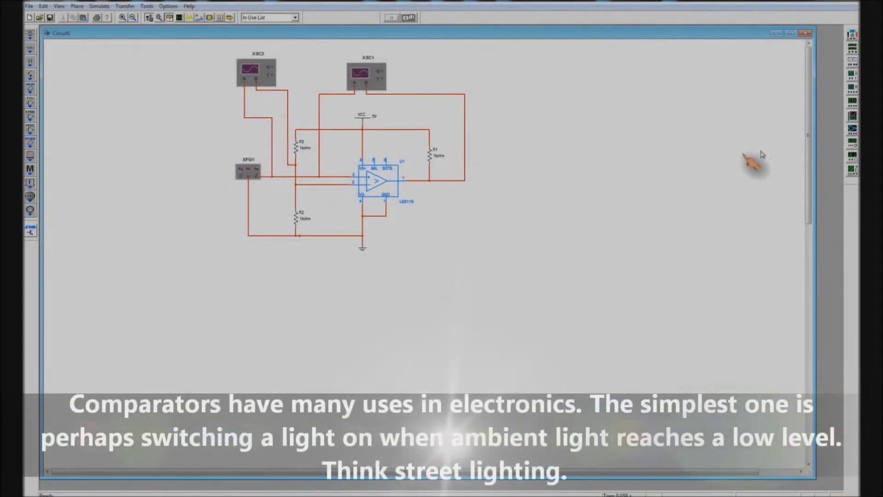
pyautogui.doubleClick(364, 78)
# Open XSC2's display and position it beneath the XSC1 scope window.
pyautogui.moveTo(708, 332); pyautogui.dragTo(558, 59)
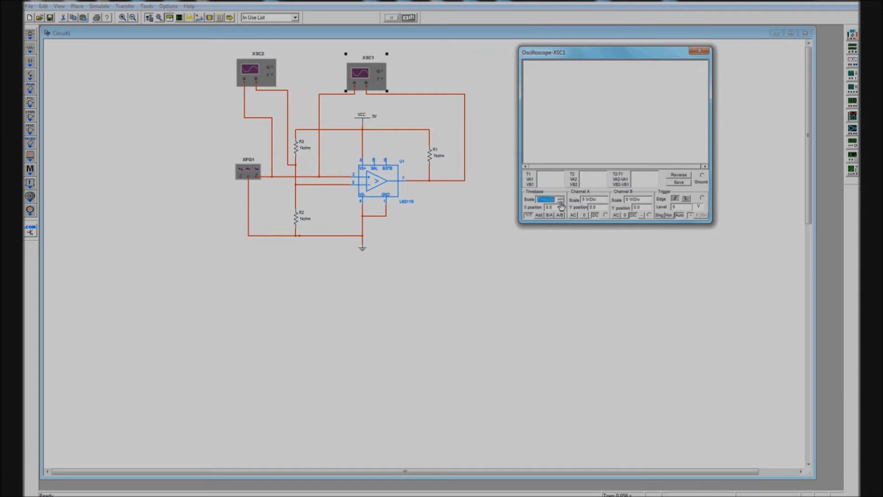
pyautogui.click(634, 264)
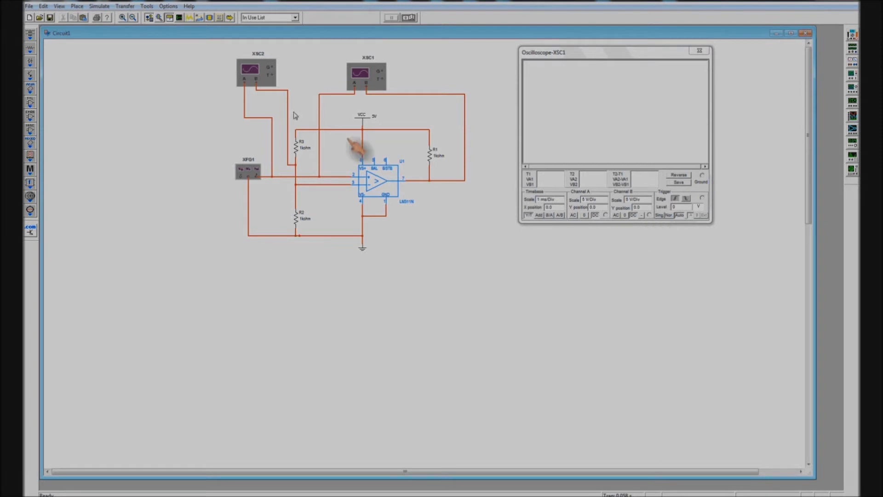
pyautogui.doubleClick(251, 74)
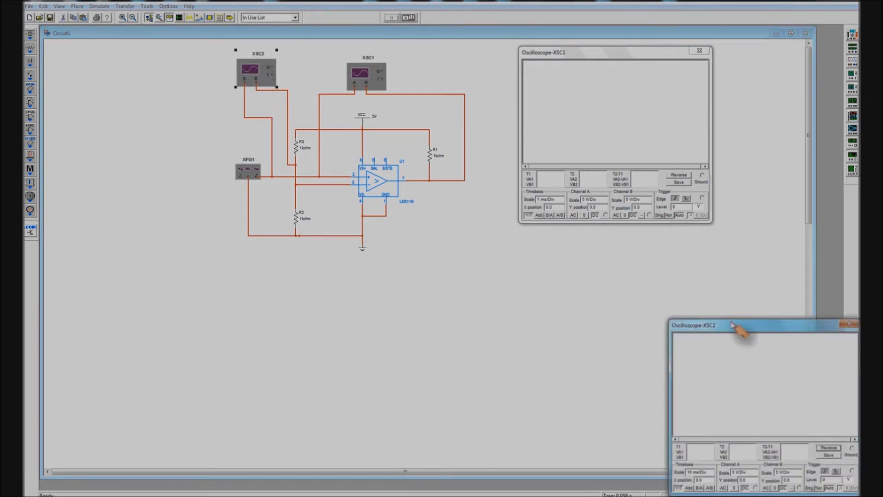
pyautogui.moveTo(734, 324); pyautogui.dragTo(581, 231)
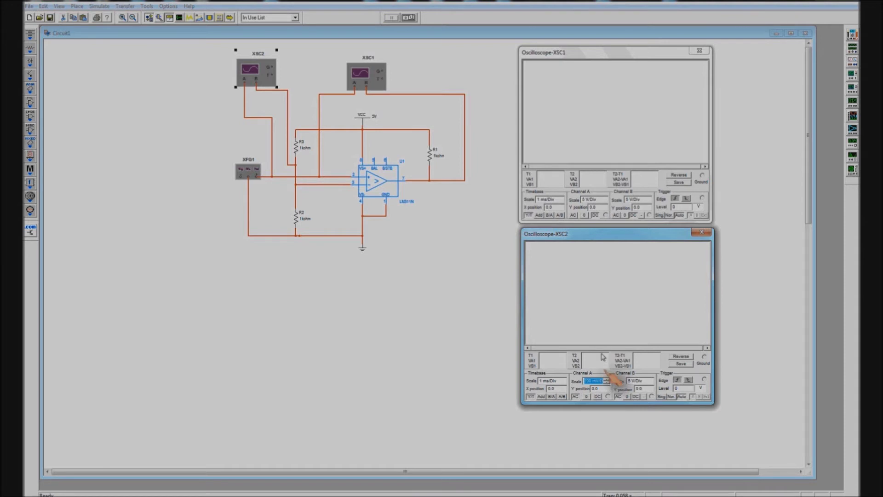
# Set XSC2 Channel A to 100 mV/Div and XSC1 Channels A and B to 2 V/Div.
pyautogui.press('Return')
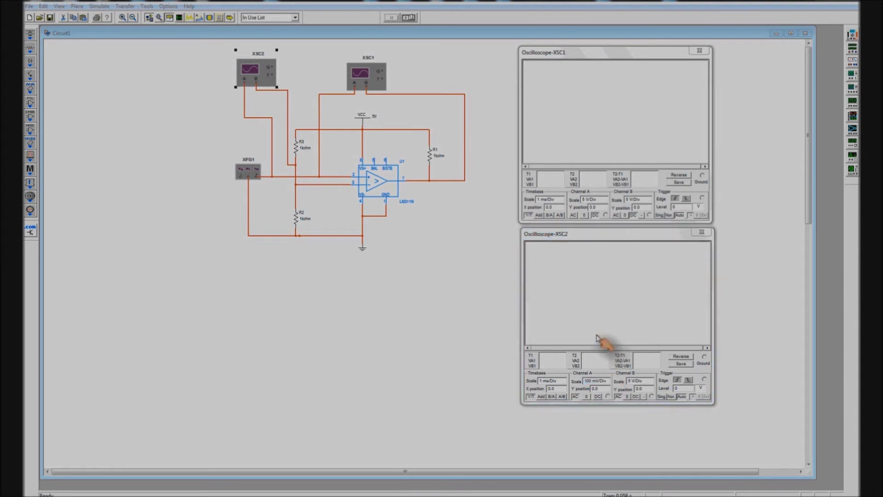
pyautogui.click(605, 203)
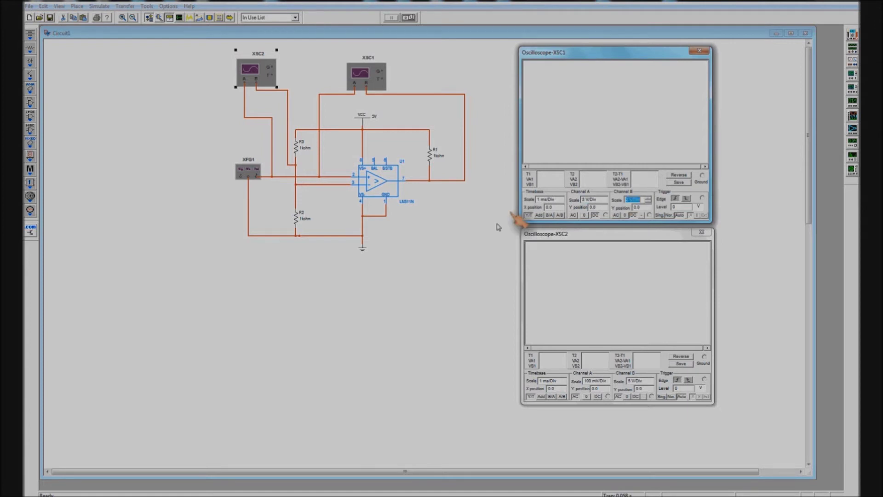
pyautogui.click(488, 243)
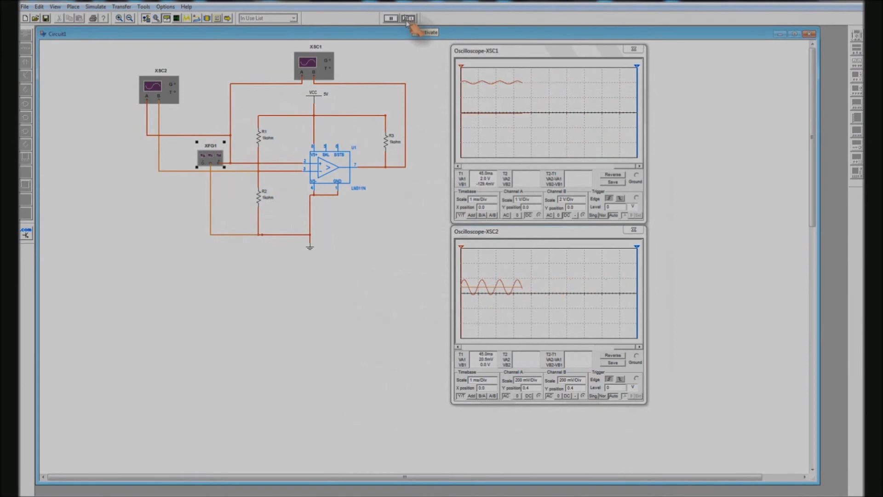
# Adjust the XFG1 offset value, trying 2.8 V, while restarting the simulation.
pyautogui.doubleClick(213, 158)
pyautogui.click(132, 120)
pyautogui.write('2.8')
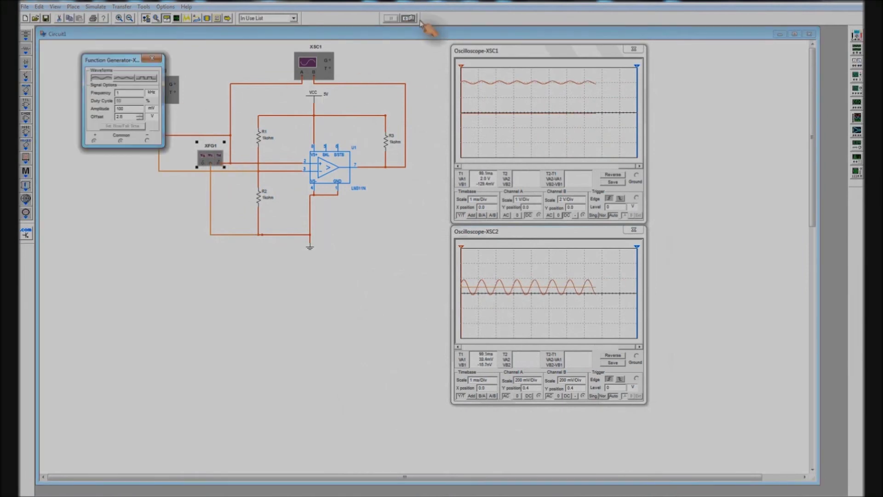
pyautogui.click(408, 18)
pyautogui.click(408, 18)
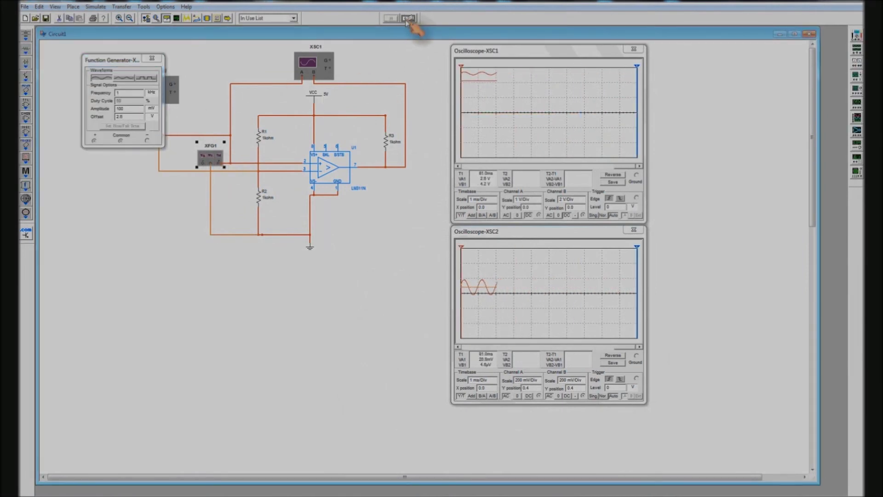
pyautogui.click(136, 121)
pyautogui.press('BackSpace')
pyautogui.press('BackSpace')
pyautogui.click(152, 60)
# Tune R2 through 500 Ω and 925 Ω, rerunning the simulation after each change.
pyautogui.doubleClick(259, 198)
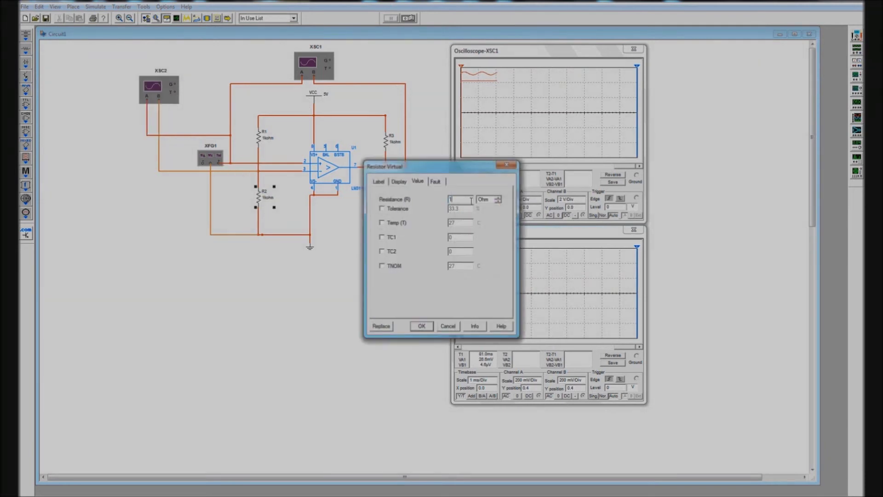
pyautogui.write('500')
pyautogui.click(420, 325)
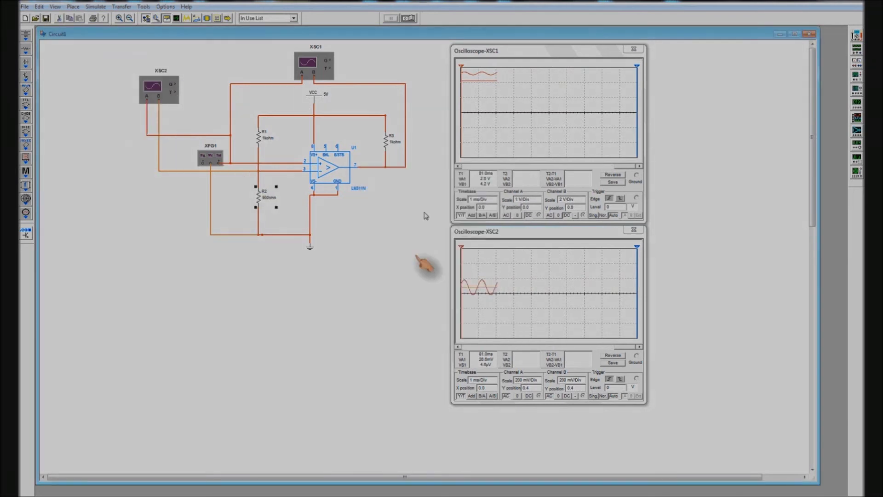
pyautogui.click(407, 18)
pyautogui.click(408, 18)
pyautogui.doubleClick(271, 201)
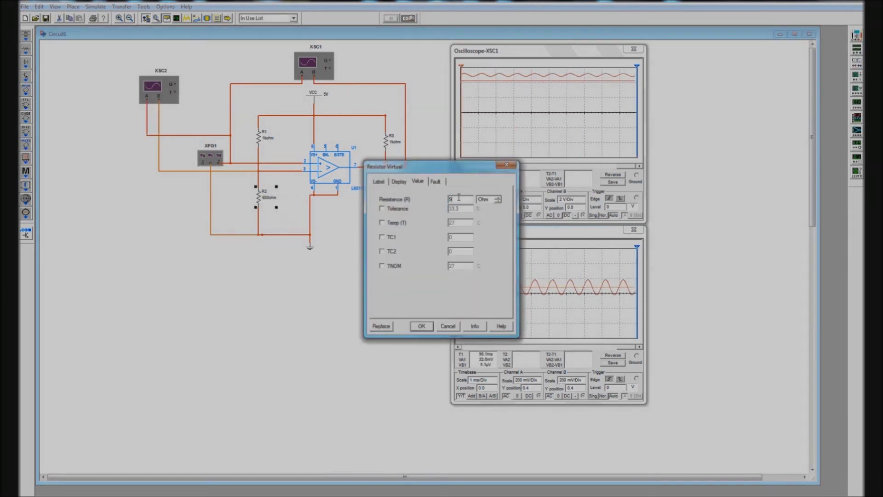
pyautogui.click(420, 326)
pyautogui.click(408, 18)
pyautogui.click(408, 18)
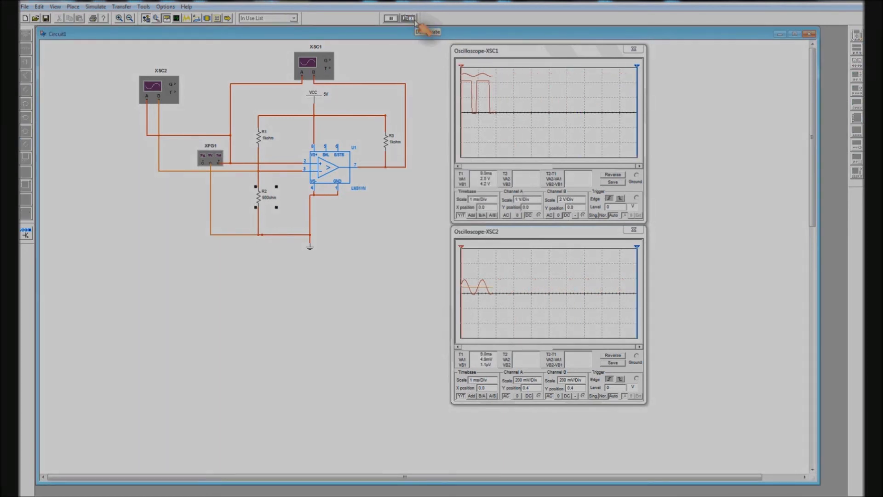
pyautogui.doubleClick(271, 200)
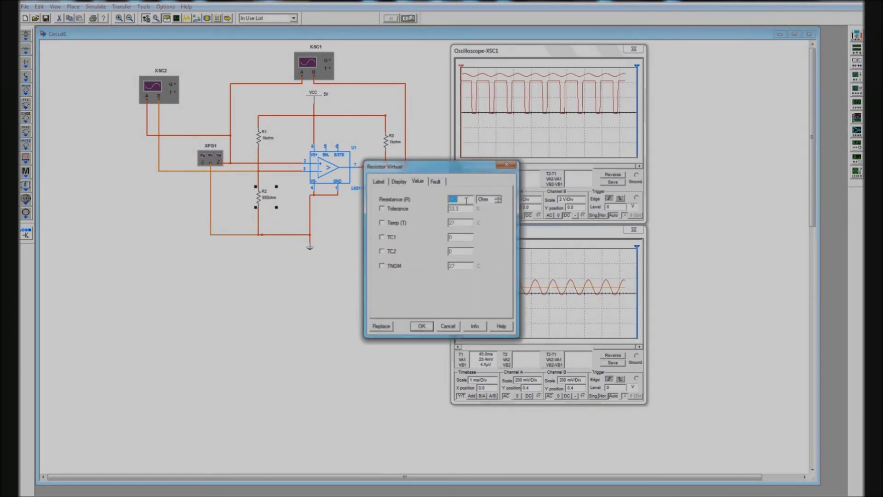
pyautogui.click(421, 326)
pyautogui.click(408, 18)
pyautogui.click(408, 18)
# Continue tuning R2 through 945 Ω and 960 Ω, settling at 1 kΩ.
pyautogui.doubleClick(272, 201)
pyautogui.write('9')
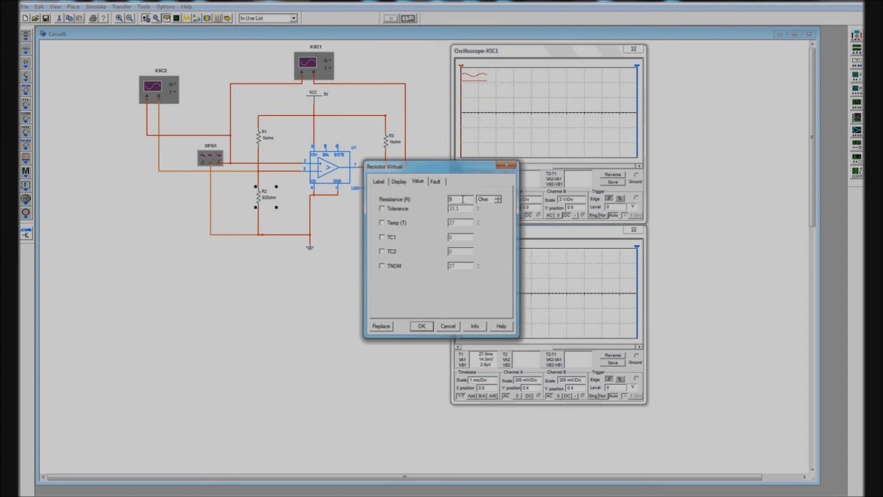
pyautogui.write('45')
pyautogui.click(421, 325)
pyautogui.click(408, 18)
pyautogui.click(408, 18)
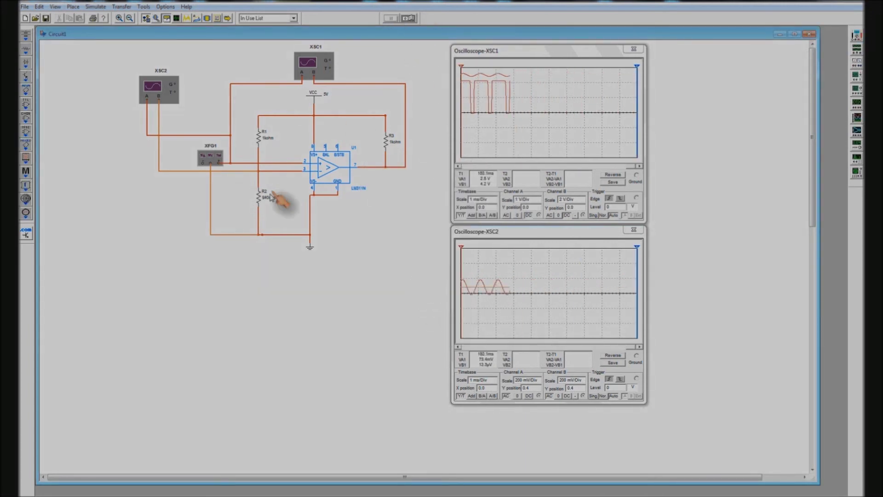
pyautogui.doubleClick(276, 197)
pyautogui.click(421, 326)
pyautogui.click(408, 18)
pyautogui.click(408, 18)
pyautogui.doubleClick(276, 196)
pyautogui.write('96')
pyautogui.click(498, 198)
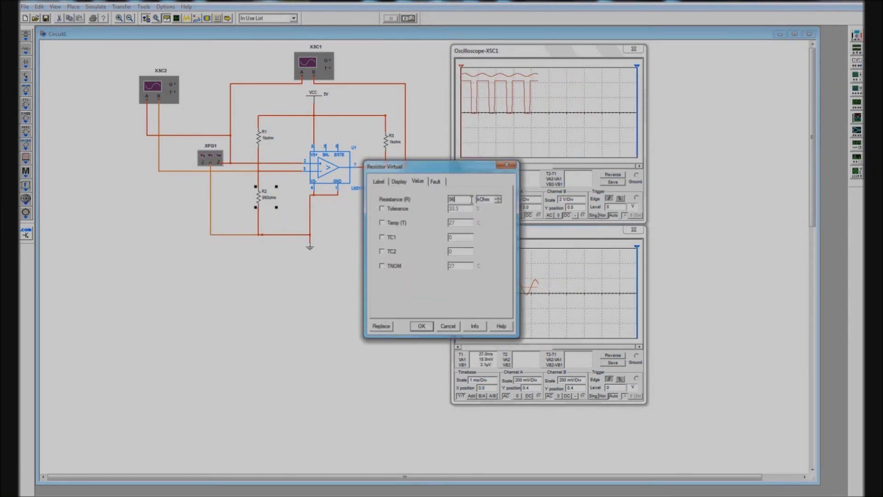
pyautogui.click(421, 326)
# Set R1 to 1050 Ω, then 1.1 kΩ, restarting the simulation to check the output.
pyautogui.doubleClick(269, 137)
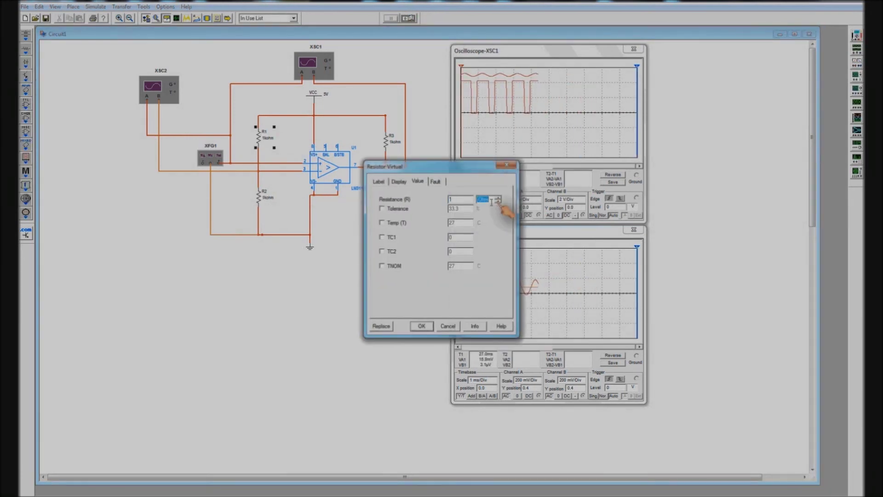
pyautogui.click(469, 199)
pyautogui.write('050')
pyautogui.click(421, 325)
pyautogui.click(410, 18)
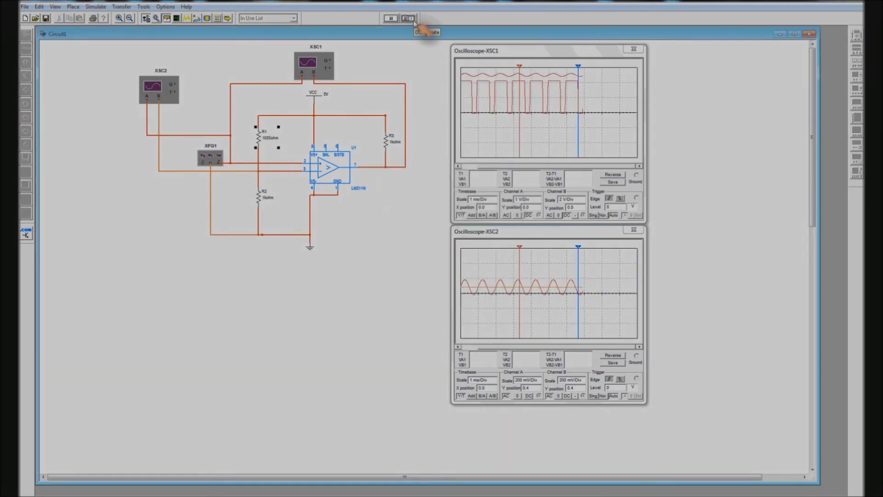
pyautogui.click(408, 19)
pyautogui.hotkey('ctrl', 'm')
pyautogui.click(469, 199)
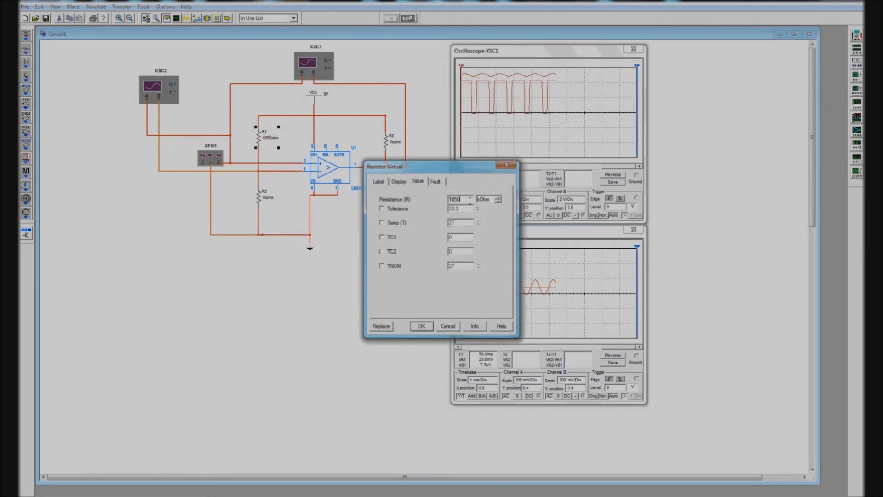
pyautogui.write('.1')
pyautogui.click(421, 326)
pyautogui.click(408, 18)
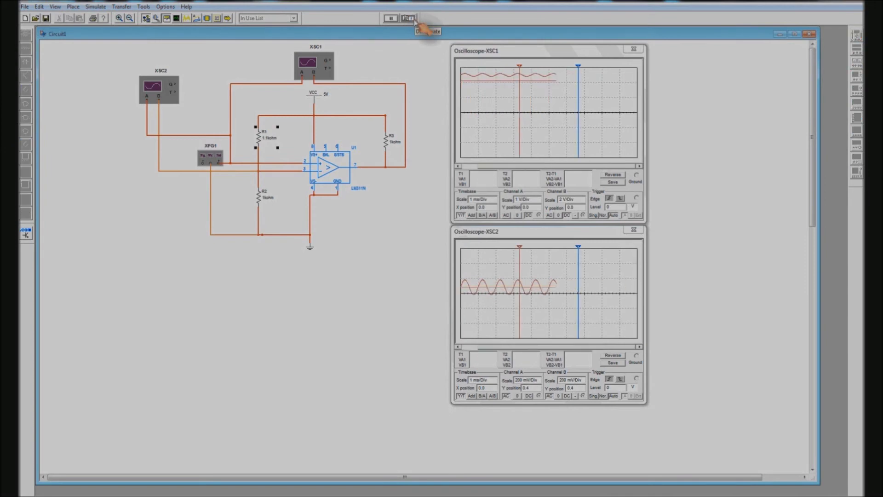
# Refine R1 to 1.05 kΩ and finally 1.07 kΩ, rerunning the simulation.
pyautogui.doubleClick(278, 146)
pyautogui.write('1.05')
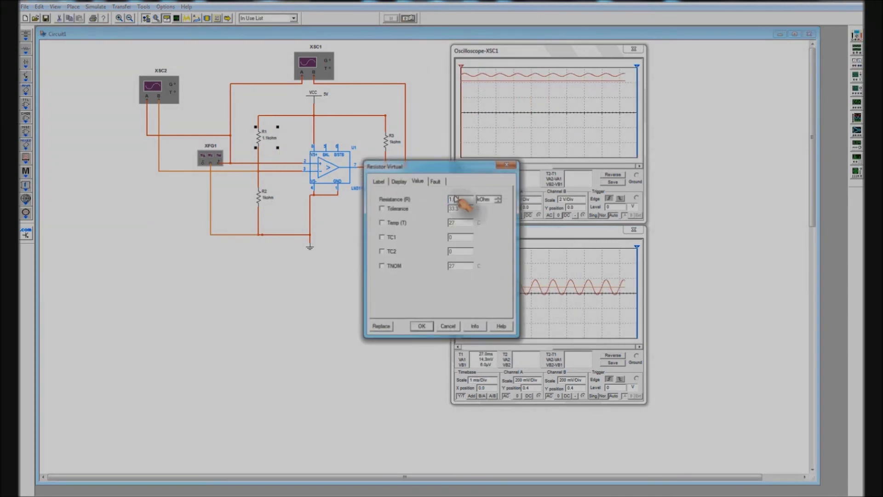
pyautogui.click(421, 326)
pyautogui.click(408, 18)
pyautogui.doubleClick(274, 141)
pyautogui.click(464, 199)
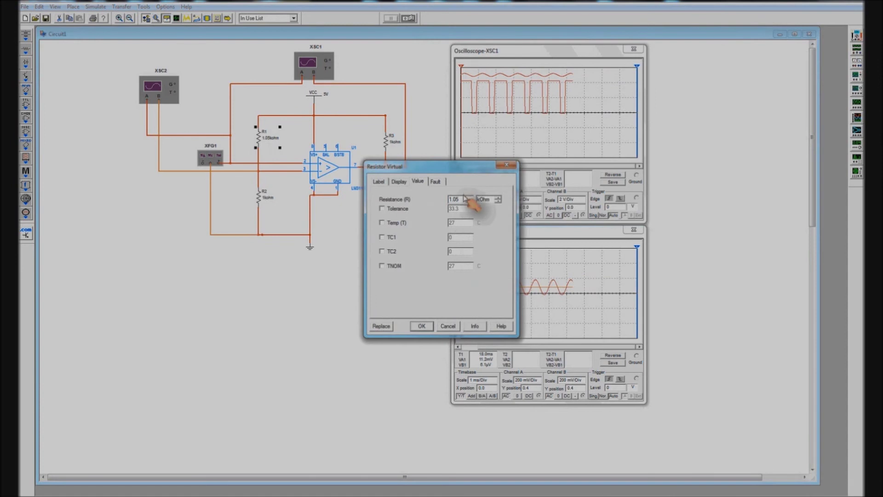
pyautogui.write('7')
pyautogui.press('Return')
pyautogui.click(408, 18)
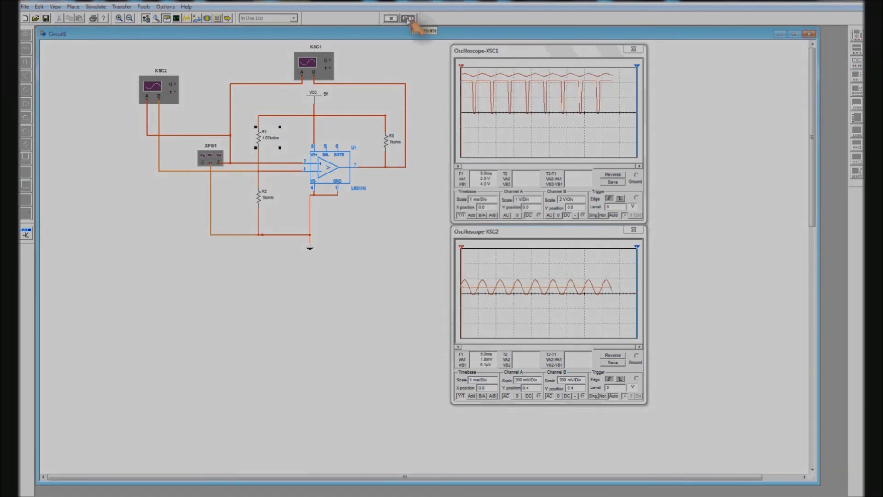